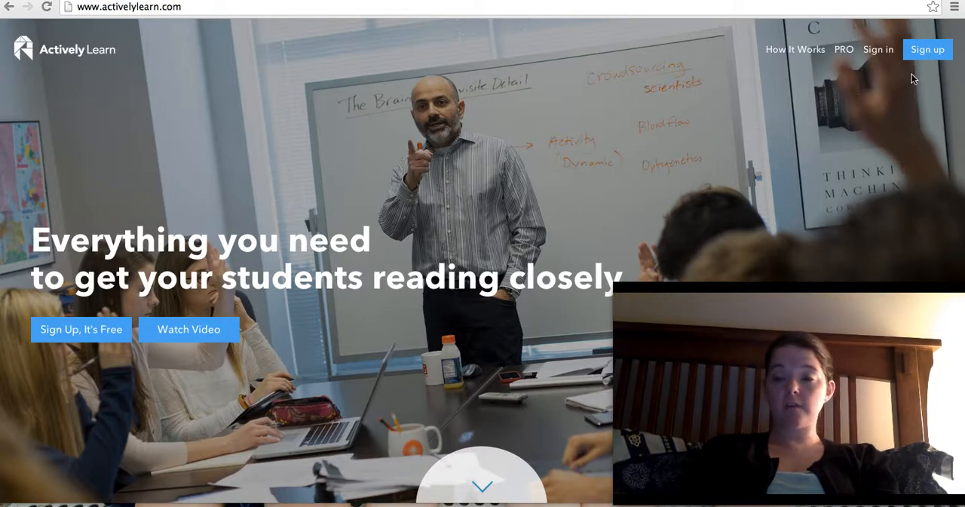
Step: Sign in to the teacher account using the school Google account
{"action": "left_click", "coordinate": [878, 51]}
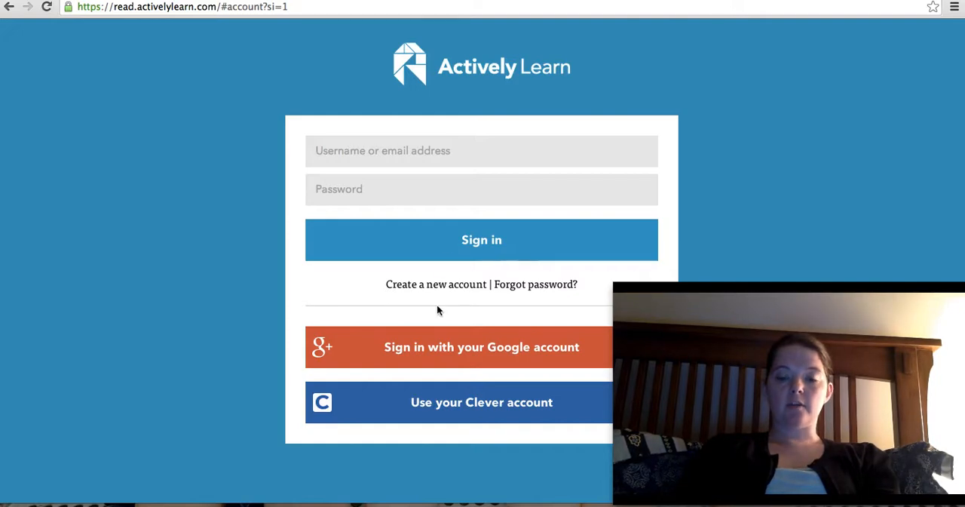
{"action": "left_click", "coordinate": [436, 347]}
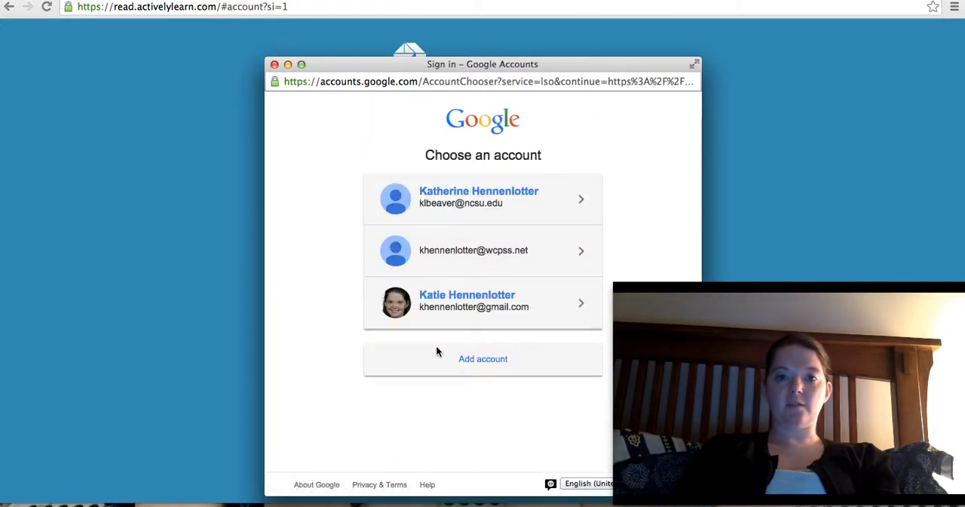
{"action": "left_click", "coordinate": [487, 250]}
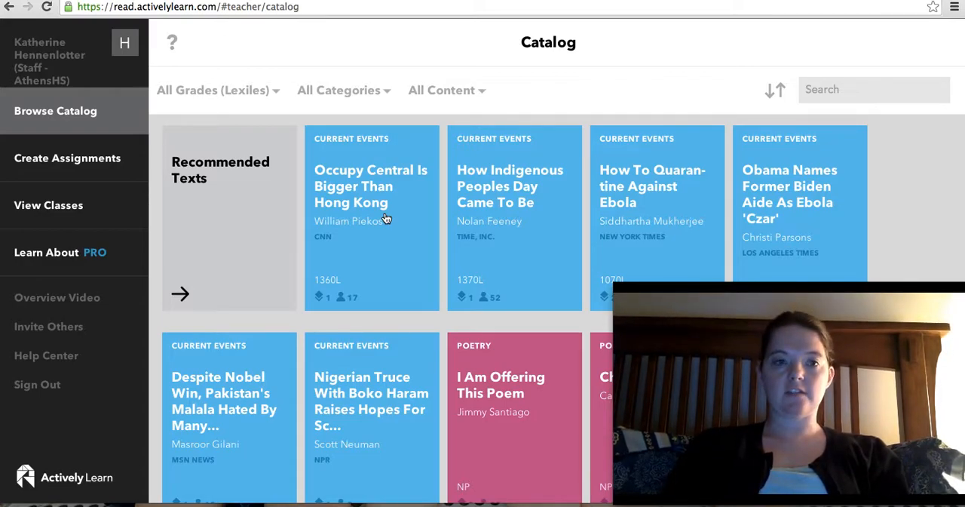
Step: Search the catalog for "Frankenstein" and open the details of Mary Shelley's Project Gutenberg edition
{"action": "left_click", "coordinate": [849, 85]}
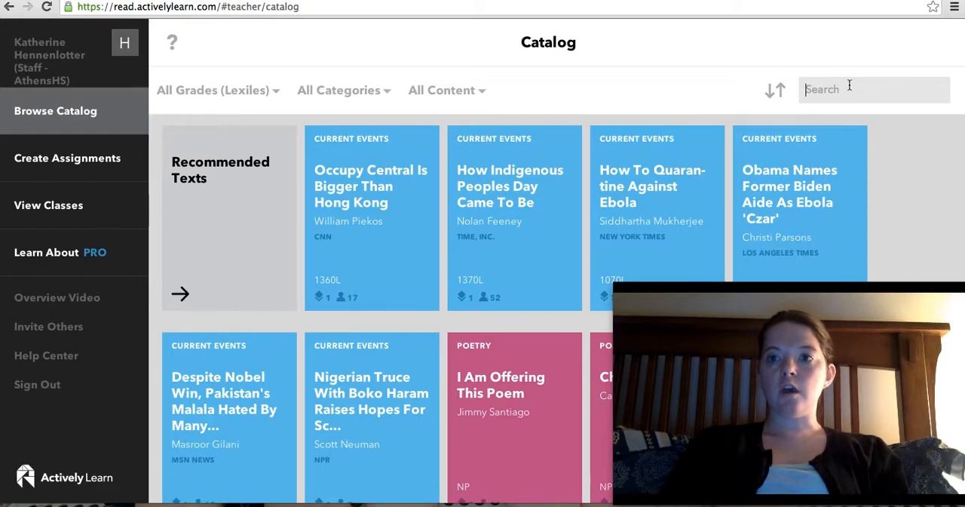
{"action": "type", "text": "Frank"}
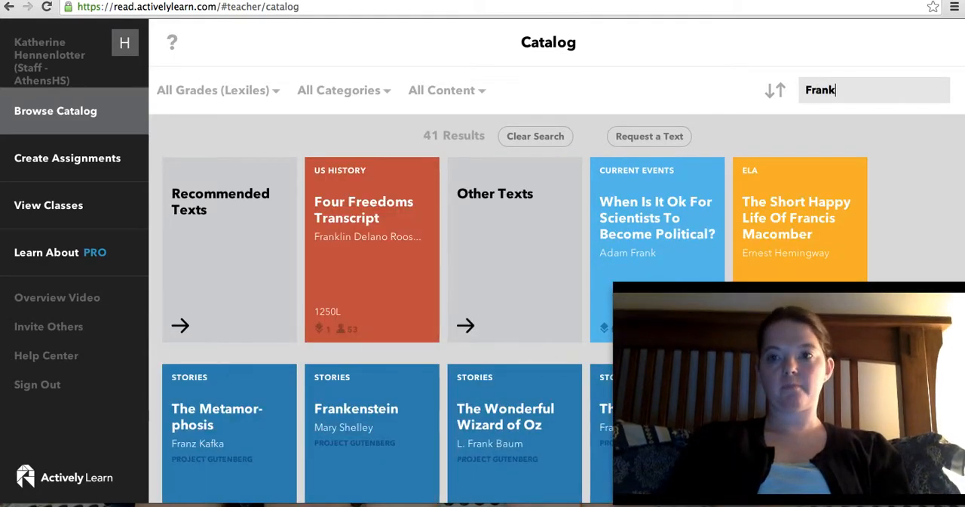
{"action": "type", "text": "enstein"}
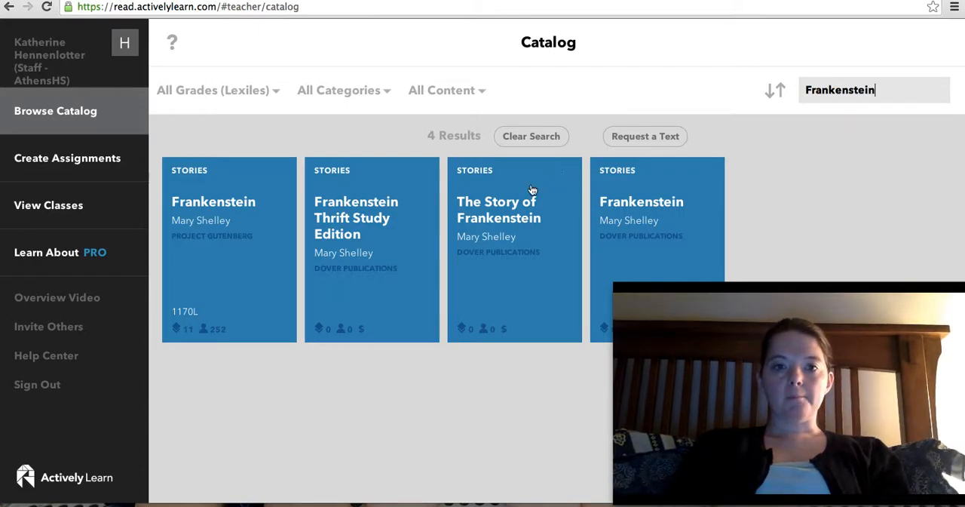
{"action": "left_click", "coordinate": [202, 254]}
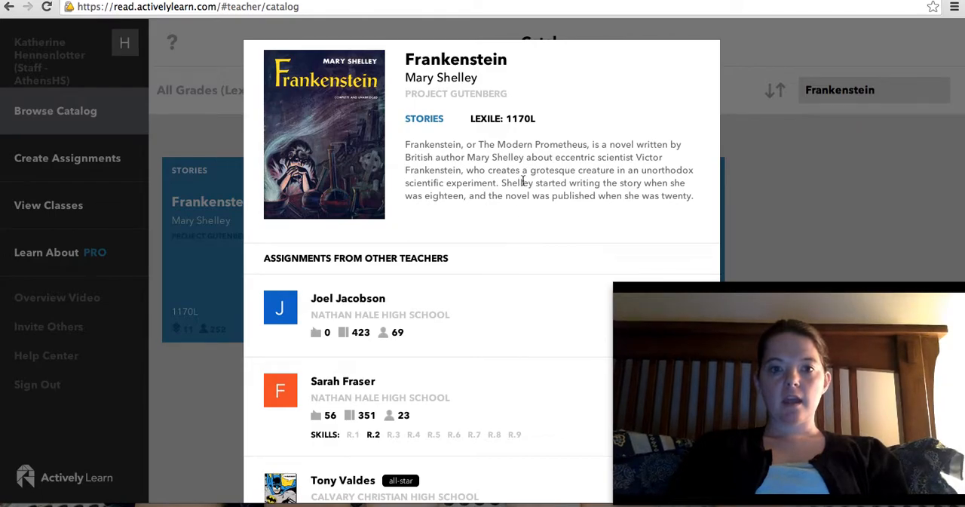
Step: Add the Nathan Hale High School teacher's Frankenstein assignment tagged with skill R.2 to the workspace
{"action": "mouse_move", "coordinate": [528, 77]}
{"action": "left_mouse_down"}
{"action": "mouse_move", "coordinate": [511, 23]}
{"action": "mouse_move", "coordinate": [520, 61]}
{"action": "left_mouse_up"}
{"action": "left_click", "coordinate": [489, 208]}
{"action": "scroll", "coordinate": [489, 208], "scroll_direction": "down", "scroll_amount": 5}
{"action": "scroll", "coordinate": [489, 208], "scroll_direction": "down", "scroll_amount": 1}
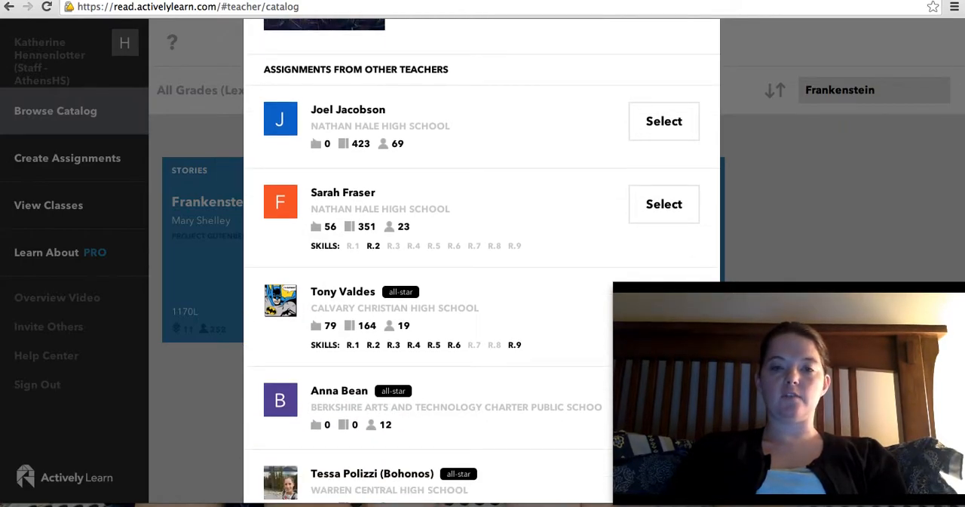
{"action": "scroll", "coordinate": [317, 86], "scroll_direction": "down", "scroll_amount": 2}
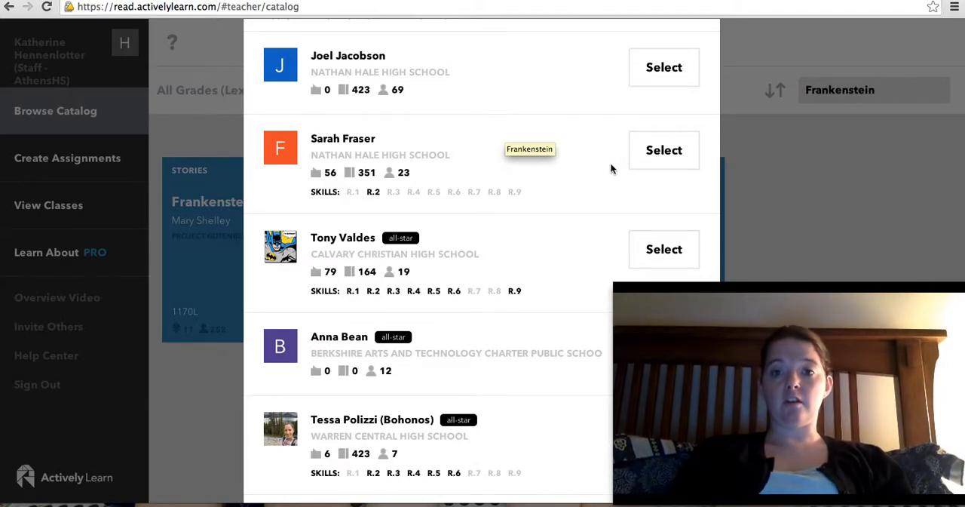
{"action": "left_click", "coordinate": [663, 152]}
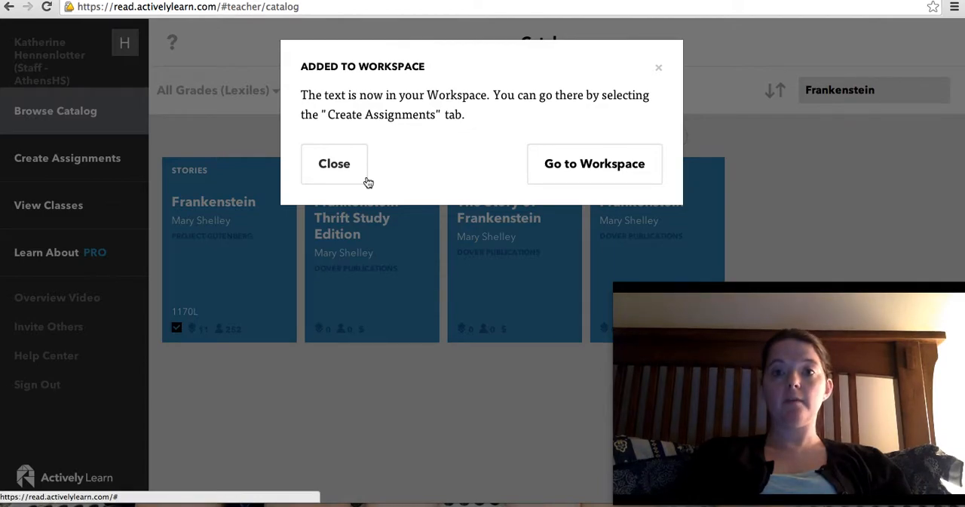
Step: Go to the workspace and open the Frankenstein text for customizing
{"action": "left_click", "coordinate": [571, 167]}
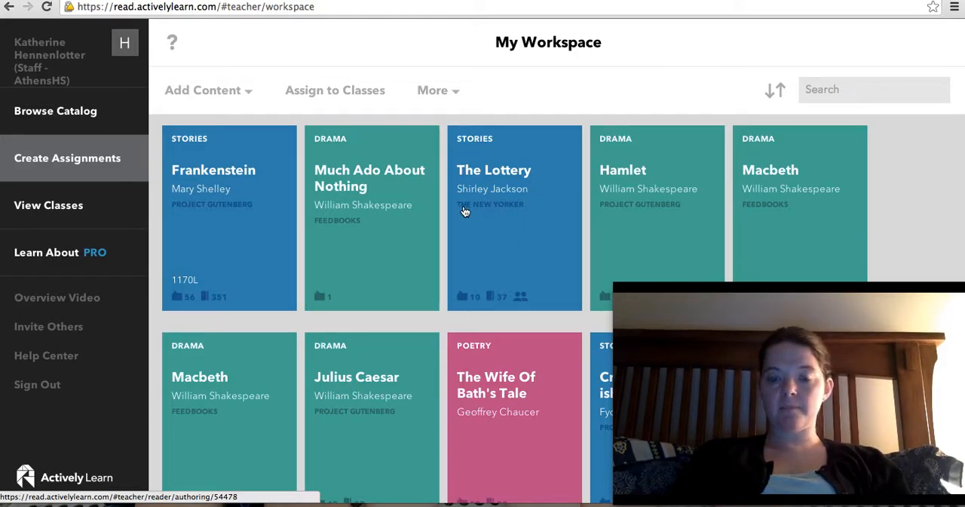
{"action": "left_click", "coordinate": [211, 207]}
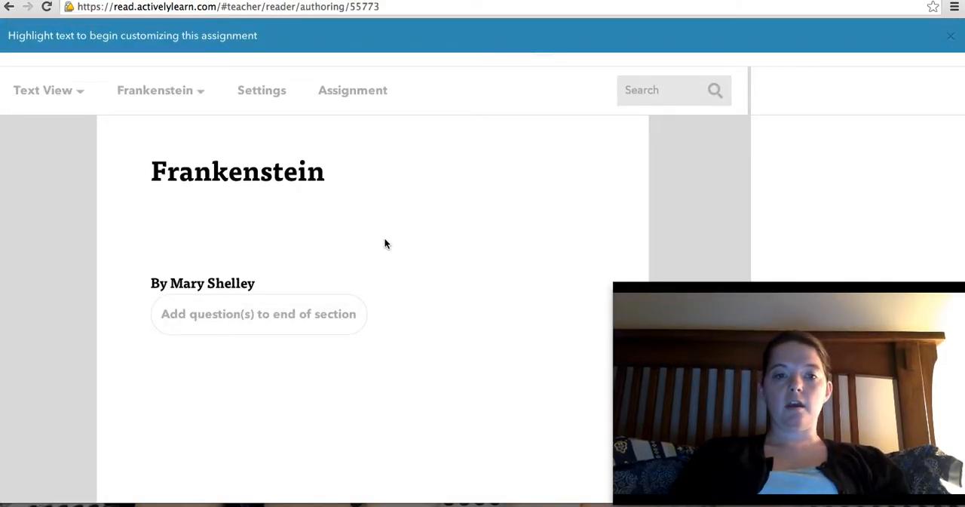
{"action": "scroll", "coordinate": [384, 242], "scroll_direction": "down", "scroll_amount": 1}
{"action": "scroll", "coordinate": [249, 271], "scroll_direction": "down", "scroll_amount": 1}
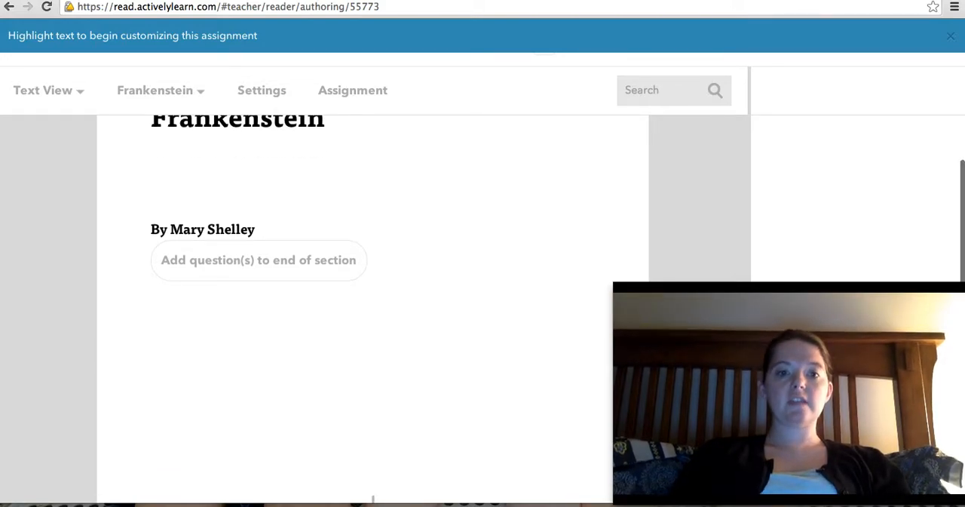
{"action": "left_click", "coordinate": [246, 264]}
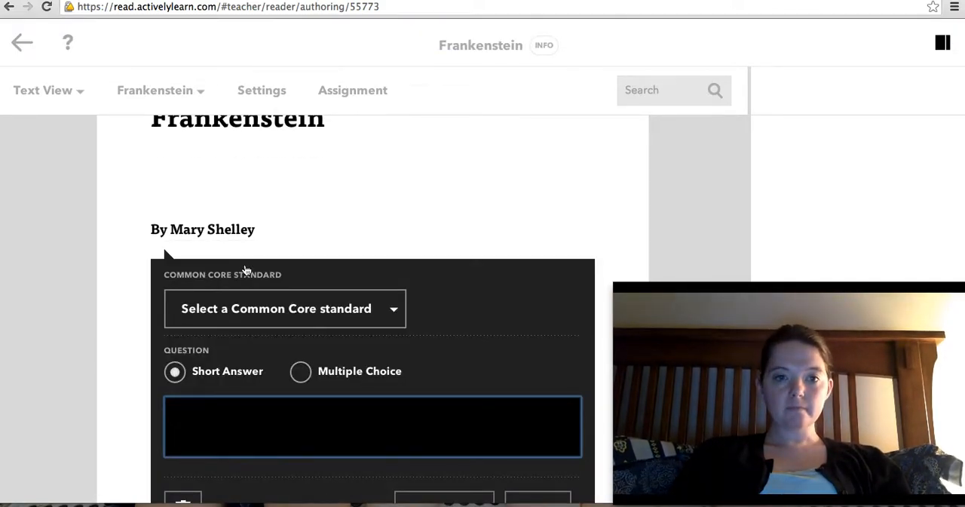
{"action": "left_click", "coordinate": [376, 216]}
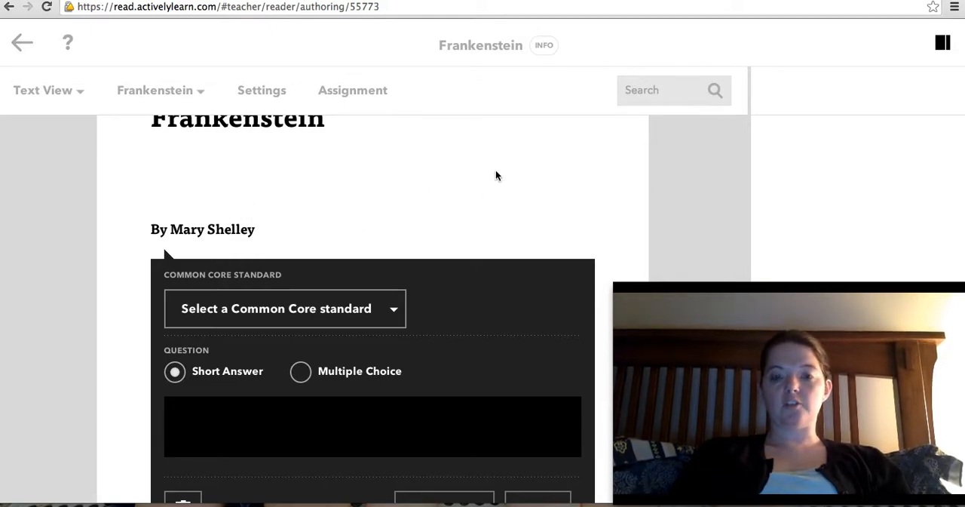
{"action": "scroll", "coordinate": [495, 172], "scroll_direction": "down", "scroll_amount": 3}
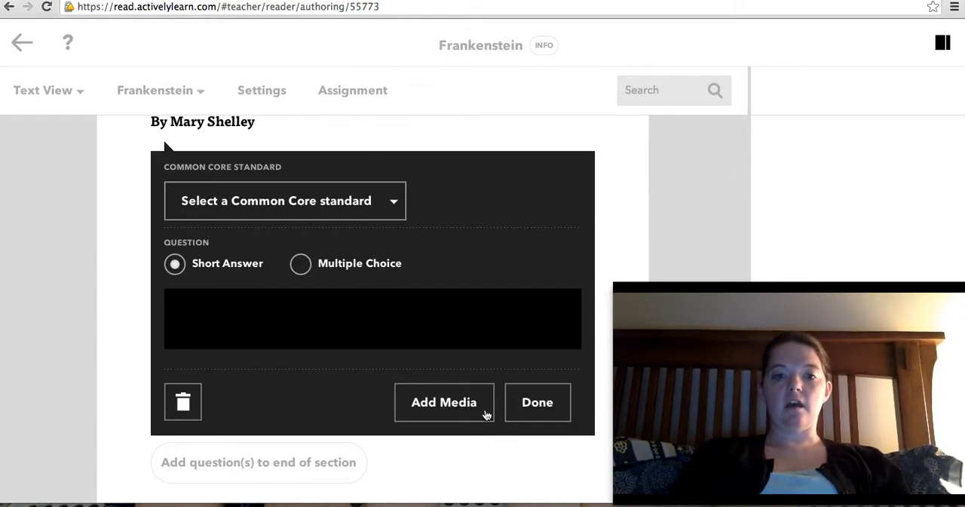
{"action": "left_click", "coordinate": [533, 403]}
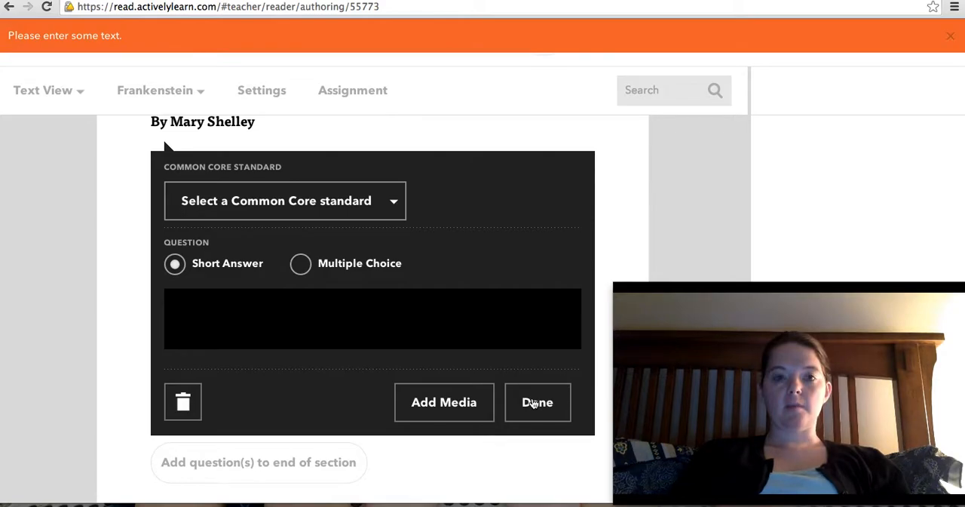
{"action": "left_click", "coordinate": [183, 402]}
{"action": "left_click", "coordinate": [643, 149]}
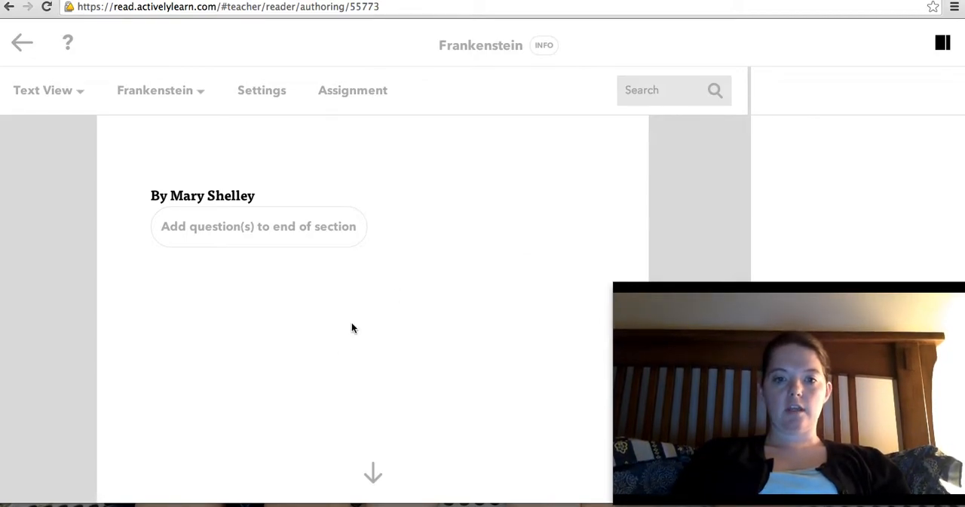
Step: In Letter 1, insert a short-answer question after "Saville" reading "What year was St. Petersburgh founded?"
{"action": "left_click", "coordinate": [372, 471]}
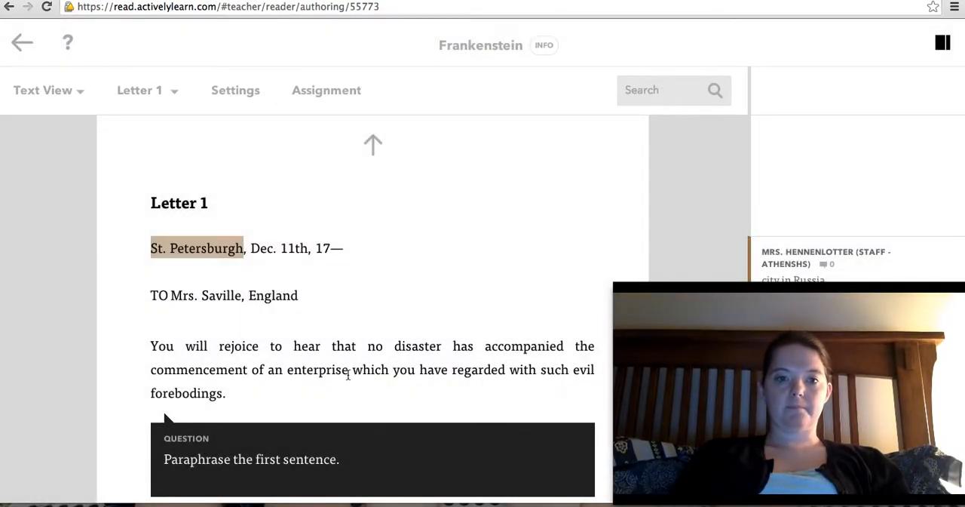
{"action": "double_click", "coordinate": [207, 288]}
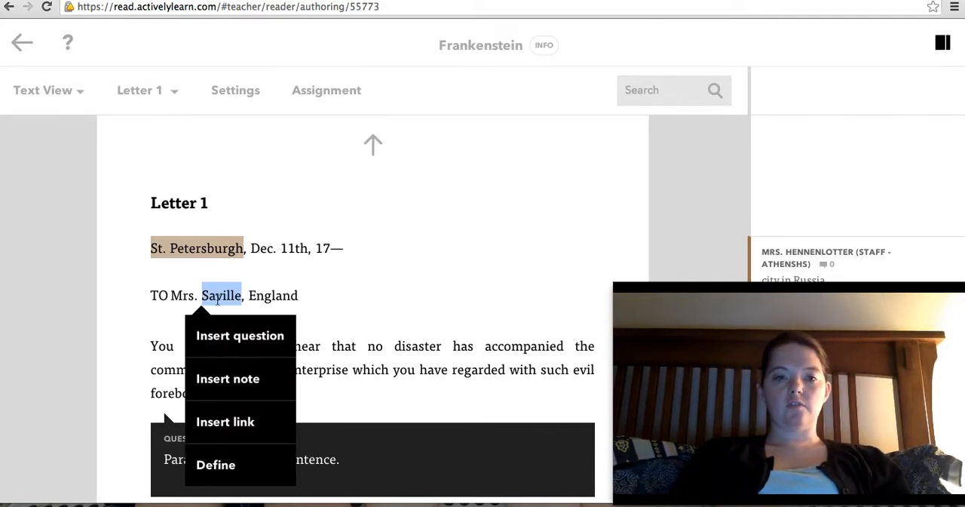
{"action": "left_click", "coordinate": [227, 338]}
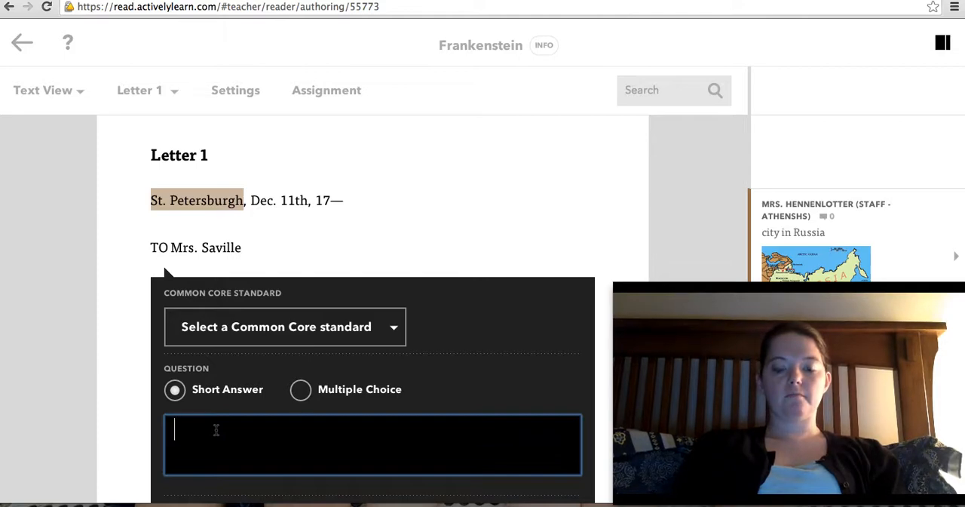
{"action": "type", "text": "What year "}
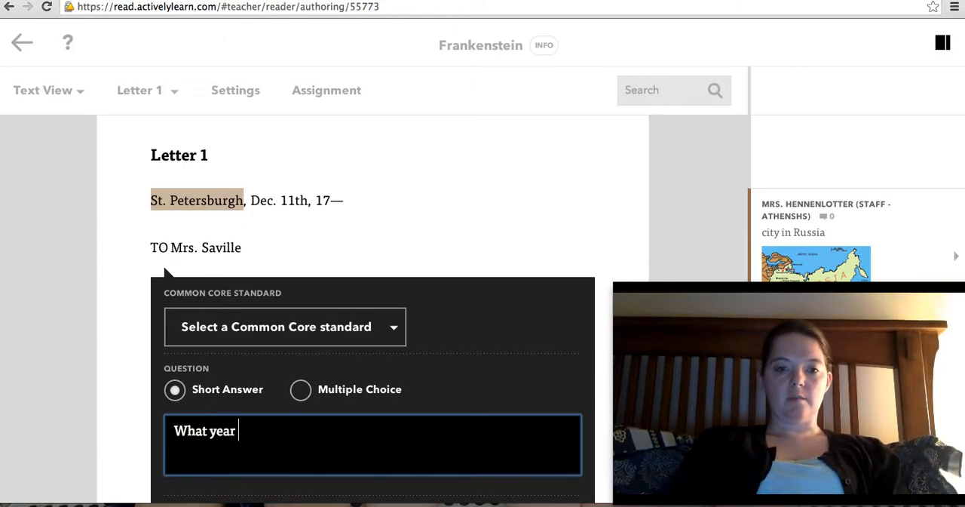
{"action": "type", "text": "St"}
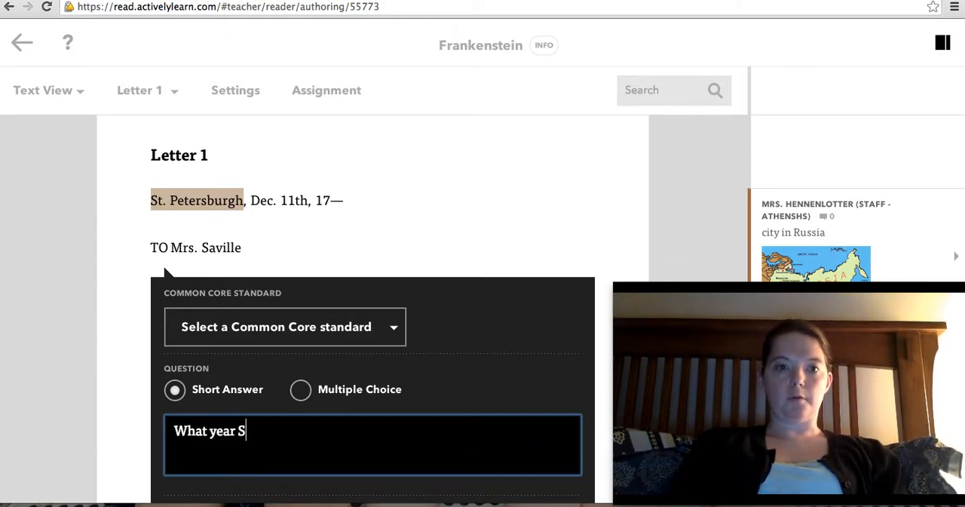
{"action": "key", "text": "BackSpace"}
{"action": "key", "text": "BackSpace"}
{"action": "type", "text": "was"}
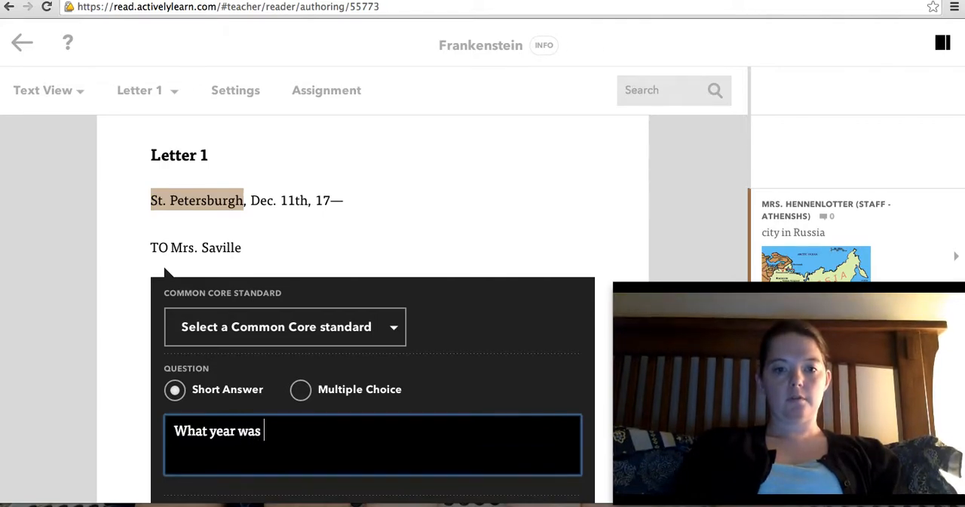
{"action": "type", "text": " St. Peter"}
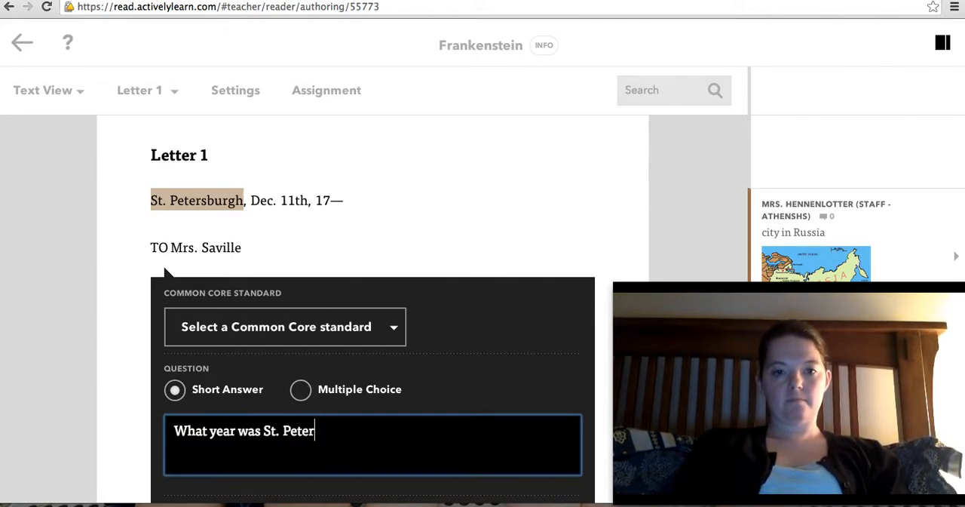
{"action": "type", "text": "sburgh"}
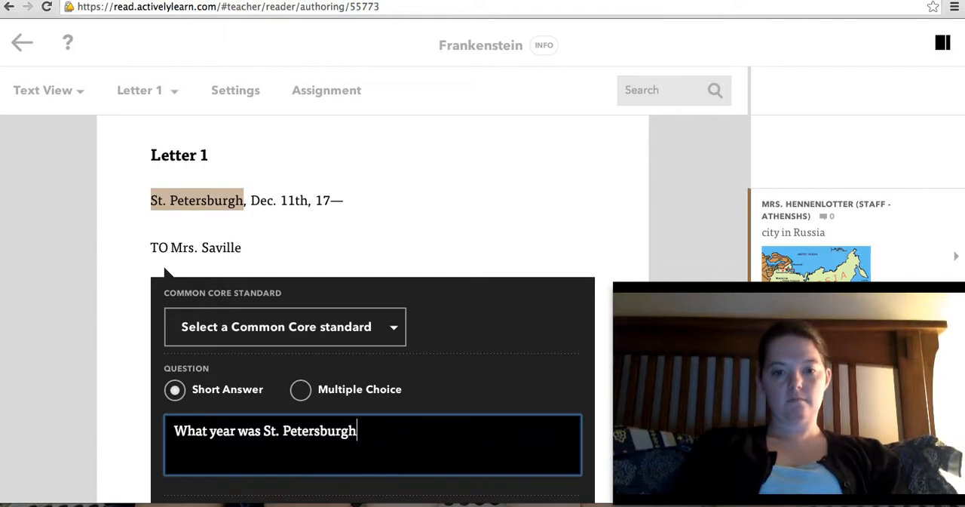
{"action": "type", "text": " founded?"}
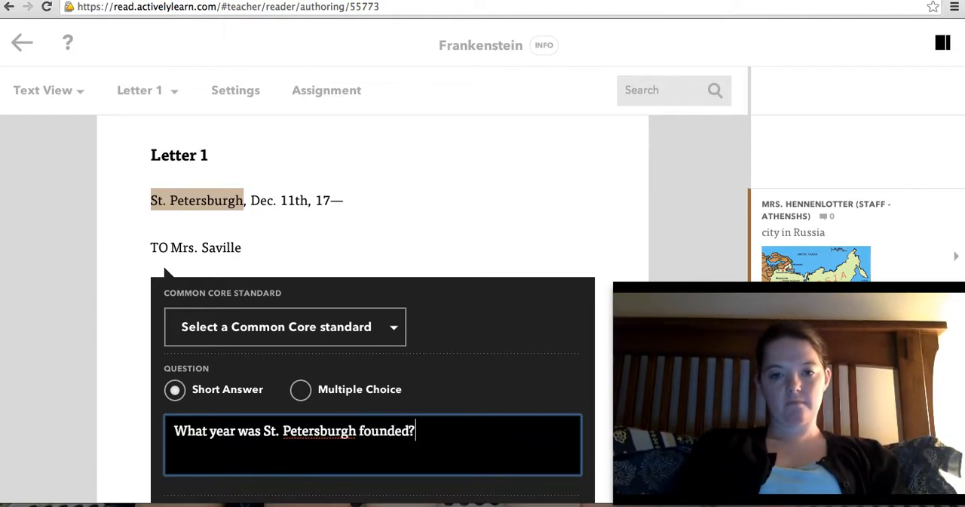
Step: Open the media URL option for the St. Petersburgh question, leave it empty and save the question
{"action": "left_click", "coordinate": [606, 346]}
{"action": "scroll", "coordinate": [606, 346], "scroll_direction": "down", "scroll_amount": 3}
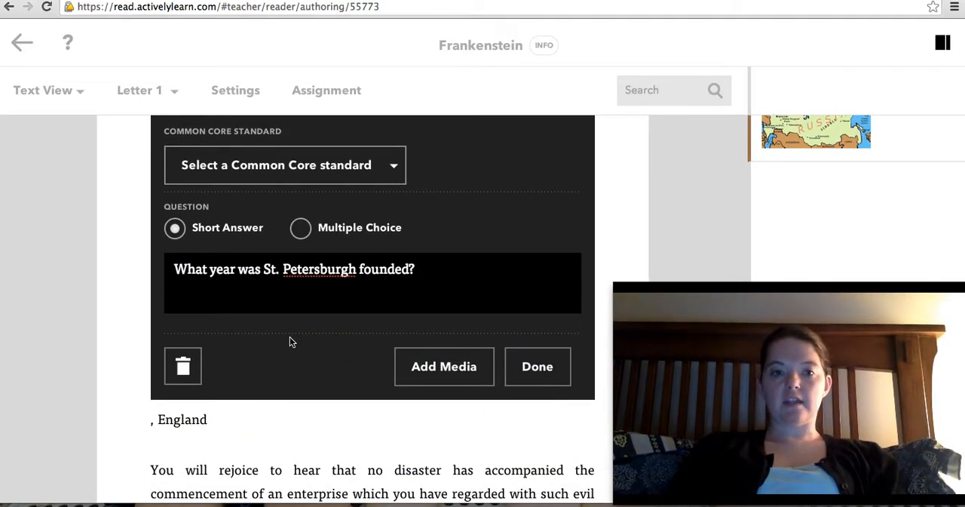
{"action": "left_click", "coordinate": [467, 381]}
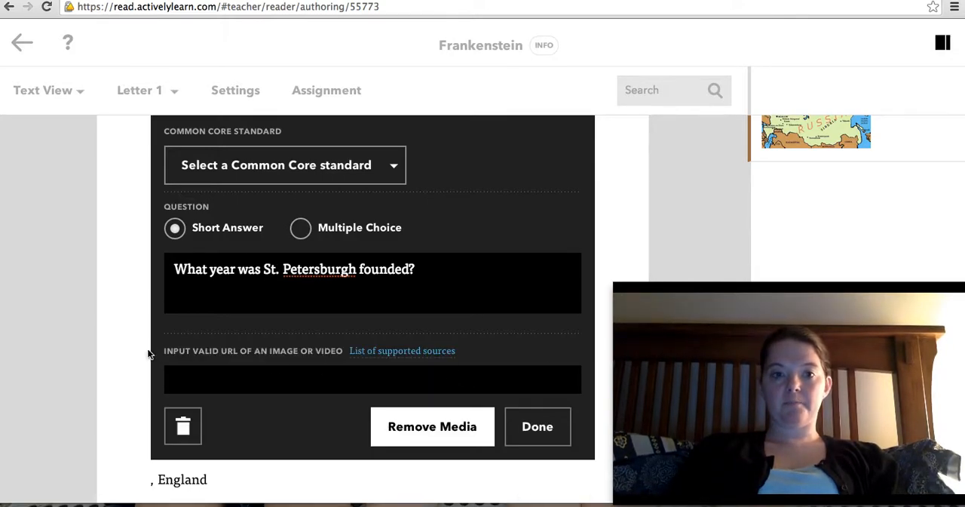
{"action": "left_click", "coordinate": [431, 379]}
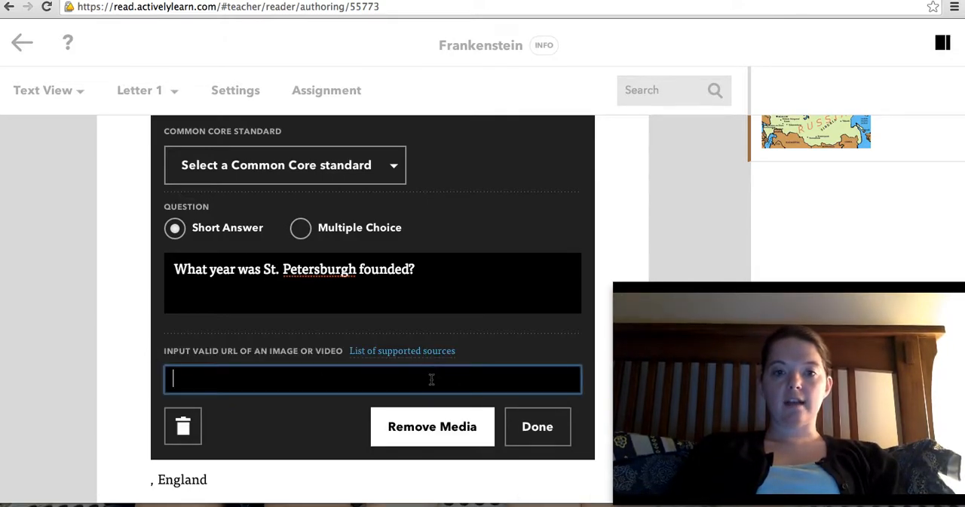
{"action": "left_click", "coordinate": [600, 341]}
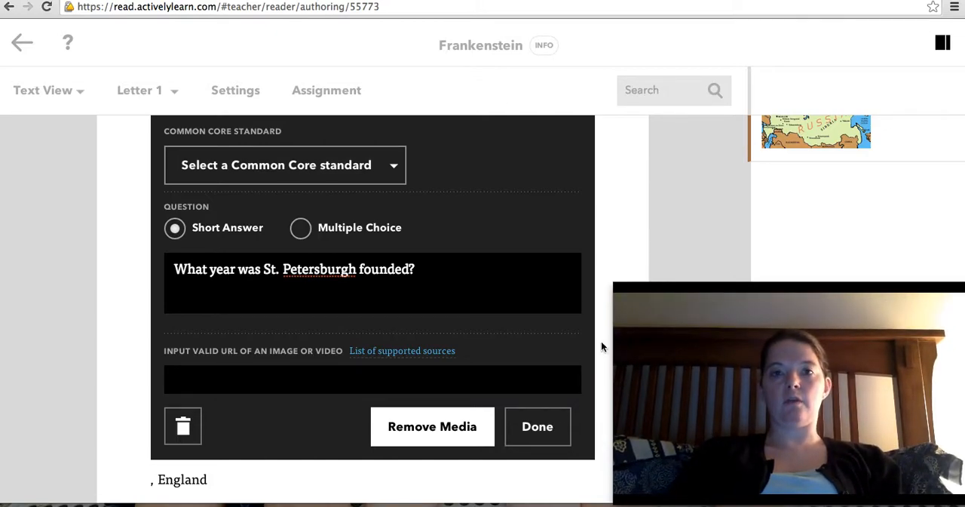
{"action": "scroll", "coordinate": [601, 345], "scroll_direction": "down", "scroll_amount": 2}
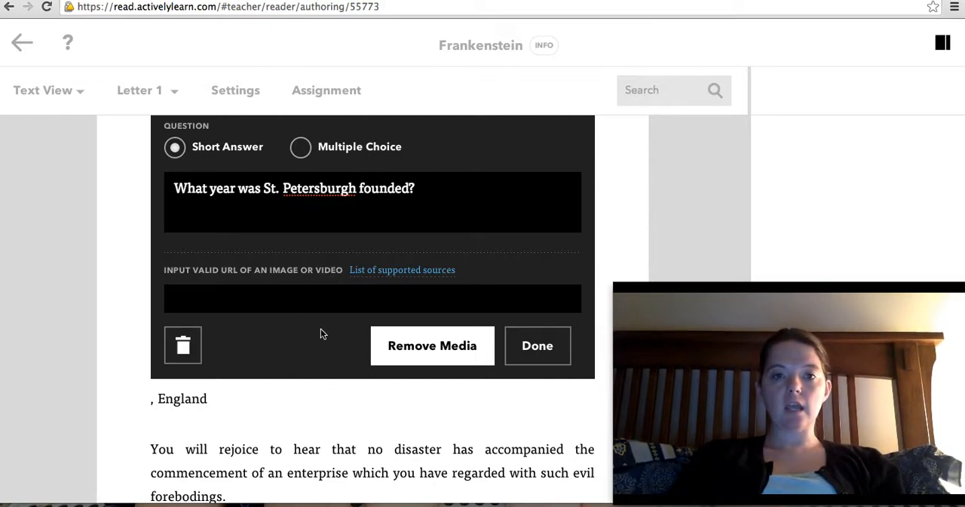
{"action": "left_click", "coordinate": [556, 344]}
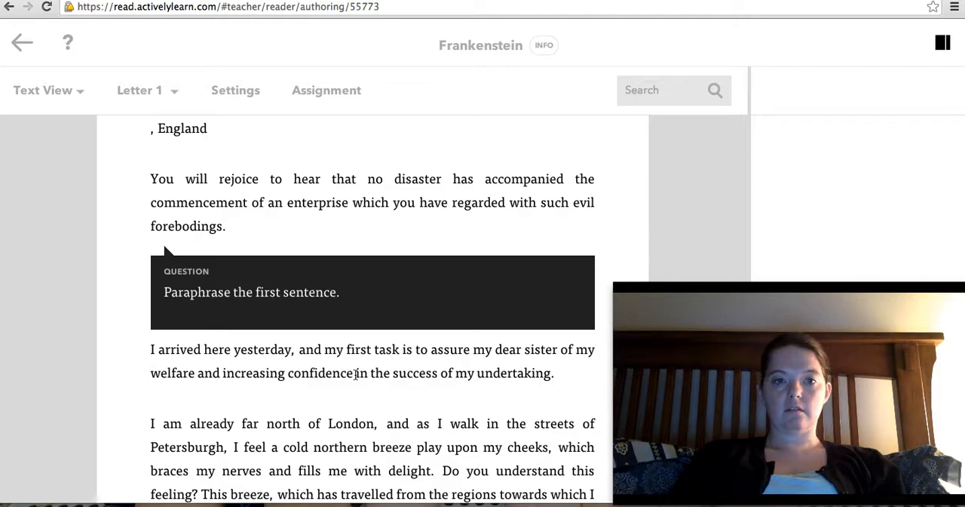
Step: Start a note on the word "visible" in Letter 1's passage about the sun and categorize it as Key Terms
{"action": "scroll", "coordinate": [337, 377], "scroll_direction": "down", "scroll_amount": 4}
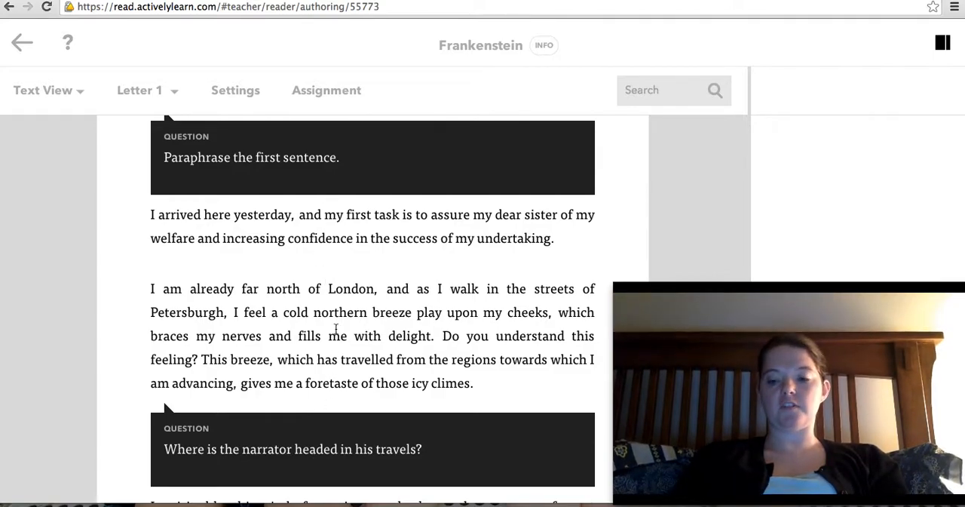
{"action": "scroll", "coordinate": [336, 326], "scroll_direction": "down", "scroll_amount": 5}
{"action": "scroll", "coordinate": [168, 218], "scroll_direction": "down", "scroll_amount": 6}
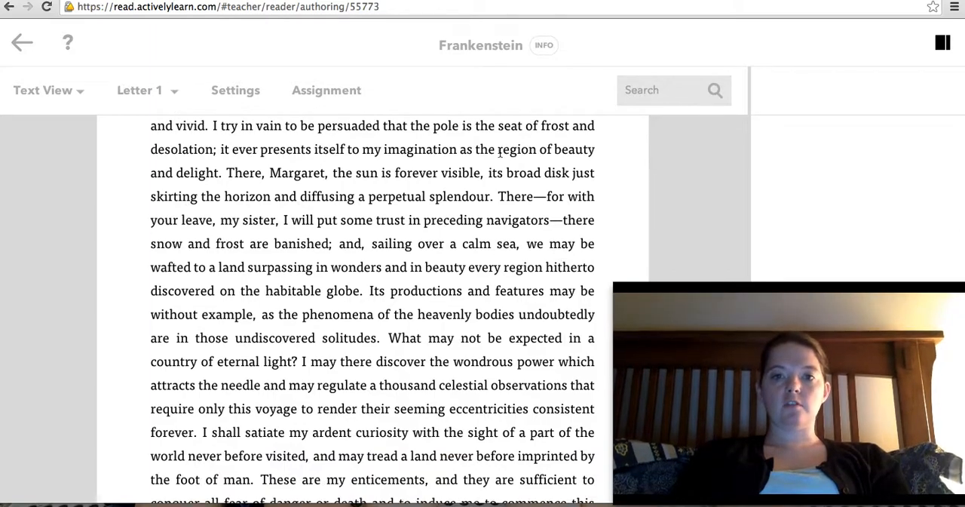
{"action": "double_click", "coordinate": [461, 174]}
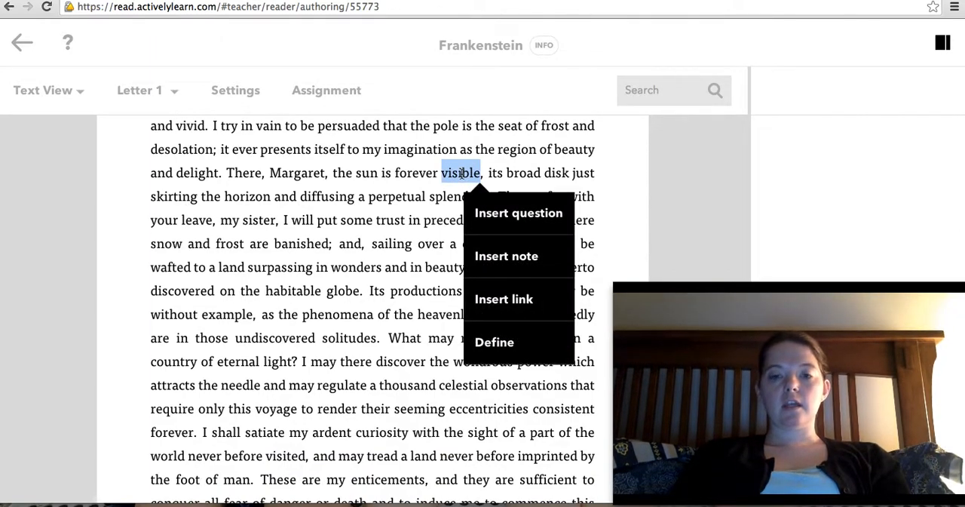
{"action": "left_click", "coordinate": [493, 257]}
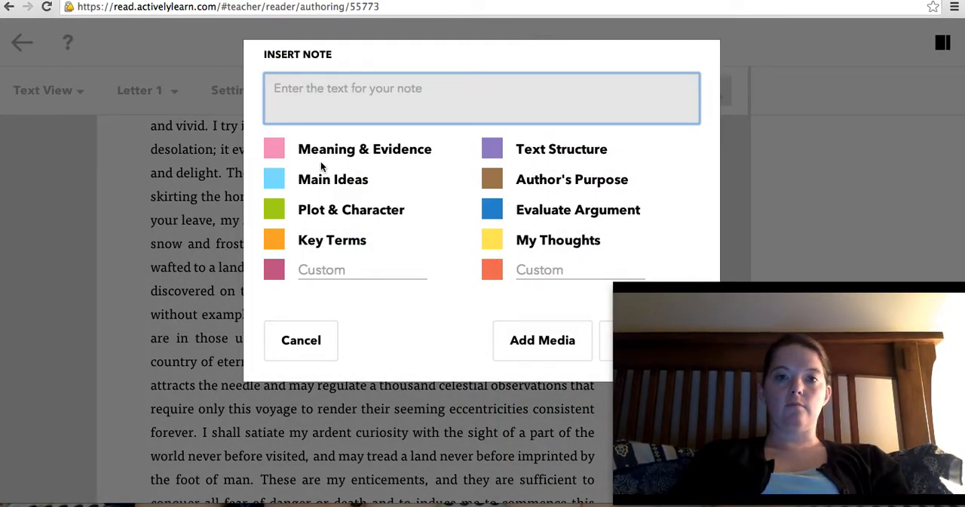
{"action": "left_click", "coordinate": [274, 240]}
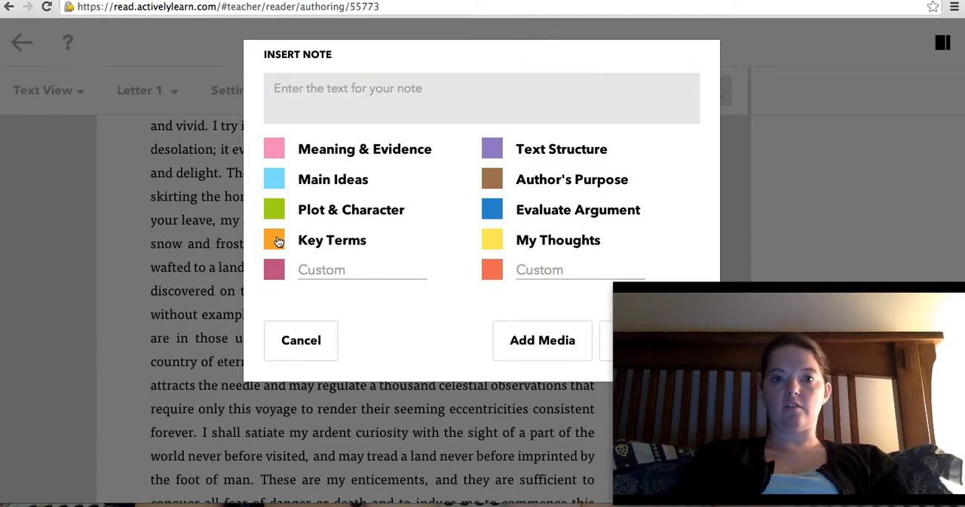
Step: Write "This word means..." as the note text, save the note and exit to the workspace
{"action": "left_click", "coordinate": [300, 80]}
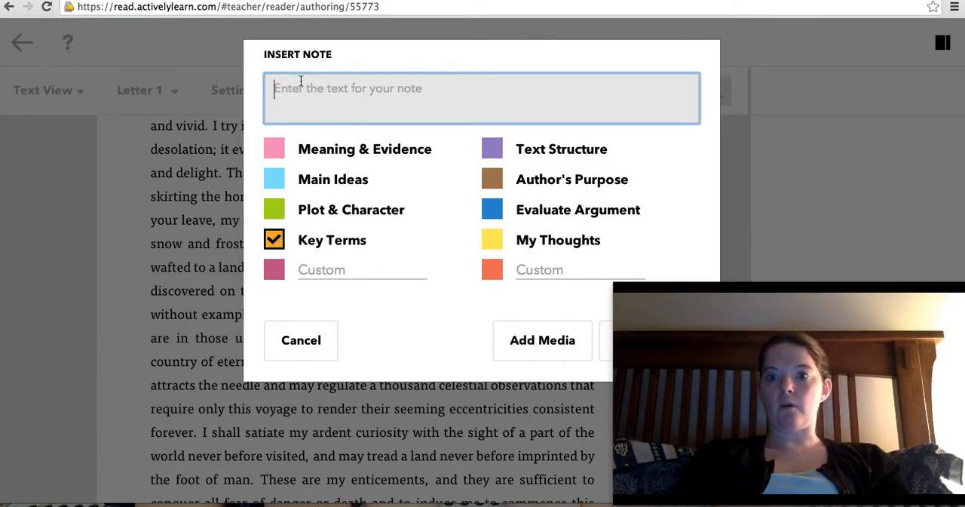
{"action": "type", "text": "Th"}
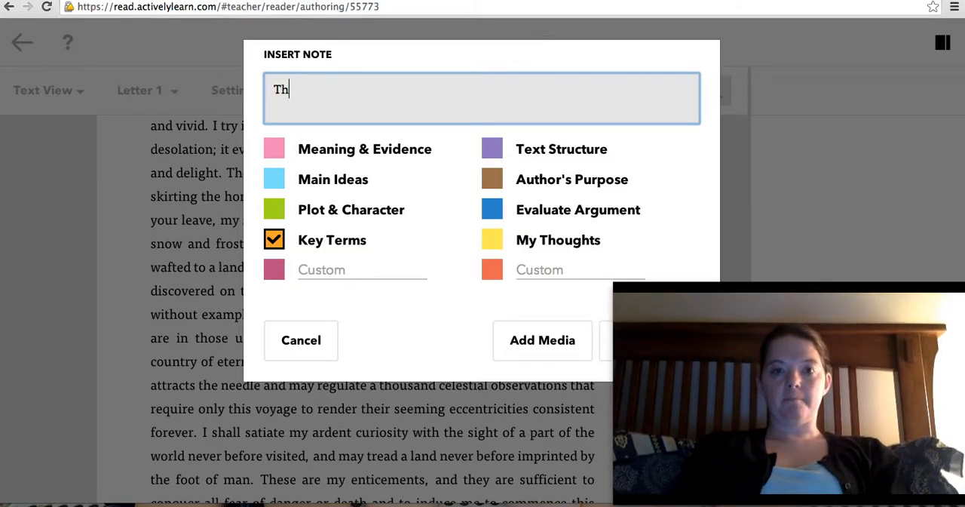
{"action": "type", "text": "is word mean"}
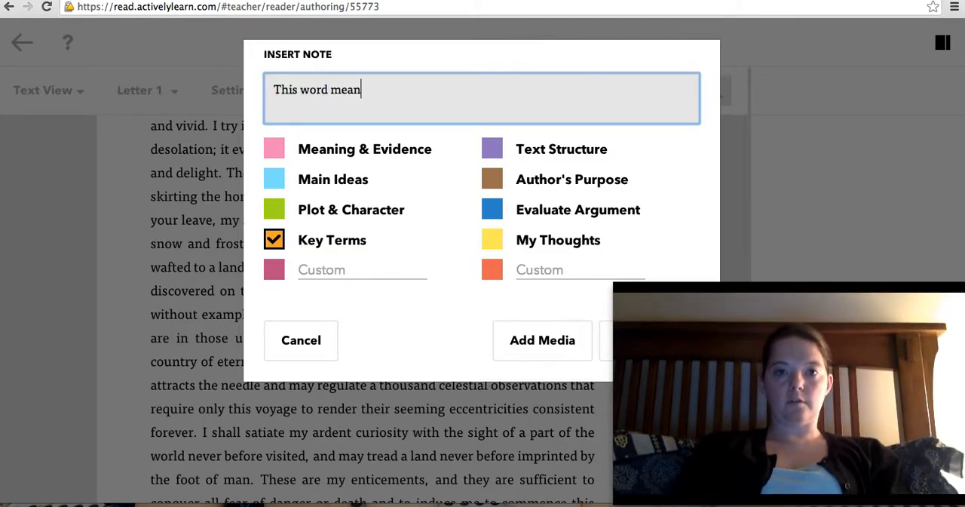
{"action": "type", "text": "s..."}
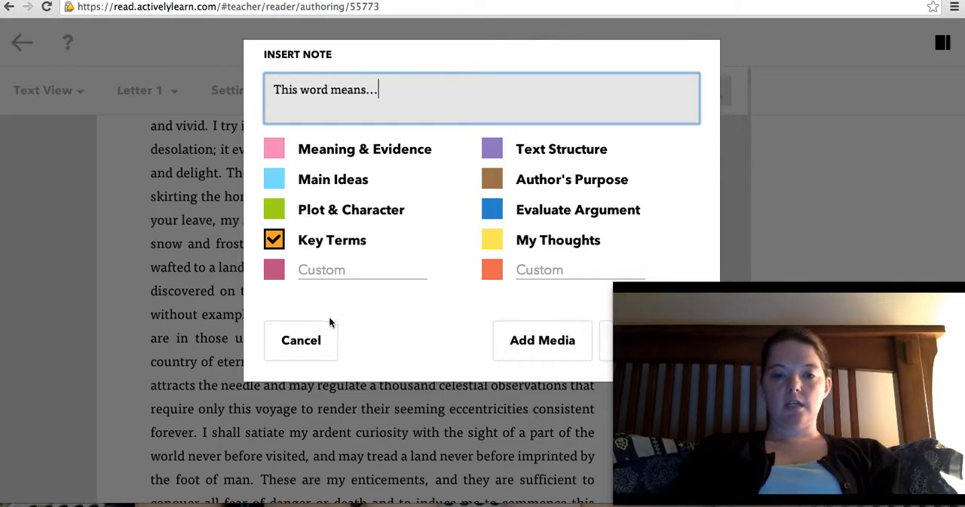
{"action": "left_click_drag", "start_coordinate": [468, 55], "coordinate": [371, 40]}
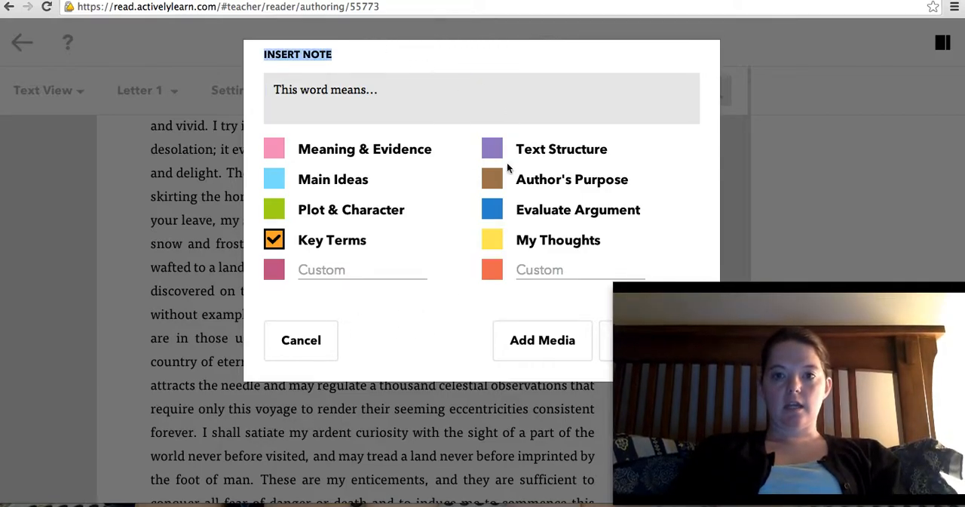
{"action": "left_click", "coordinate": [607, 346]}
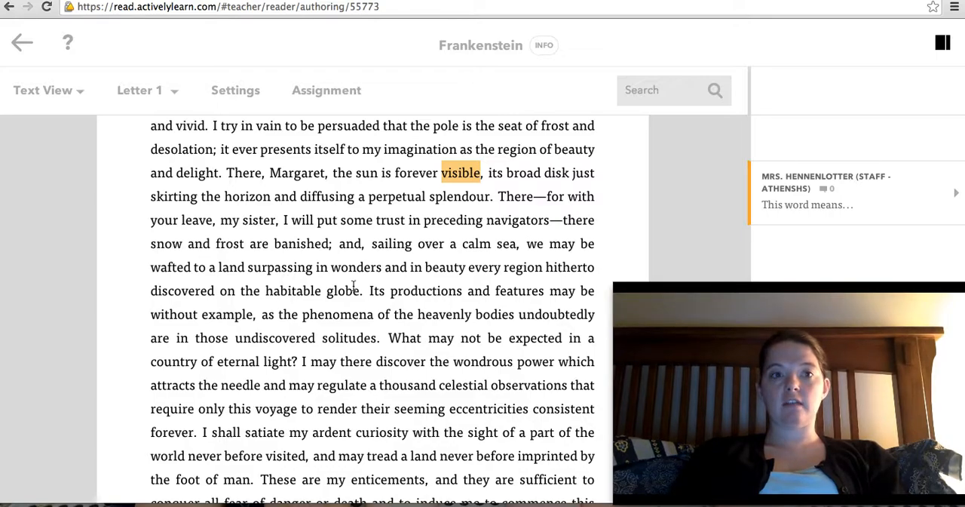
{"action": "left_click", "coordinate": [19, 42]}
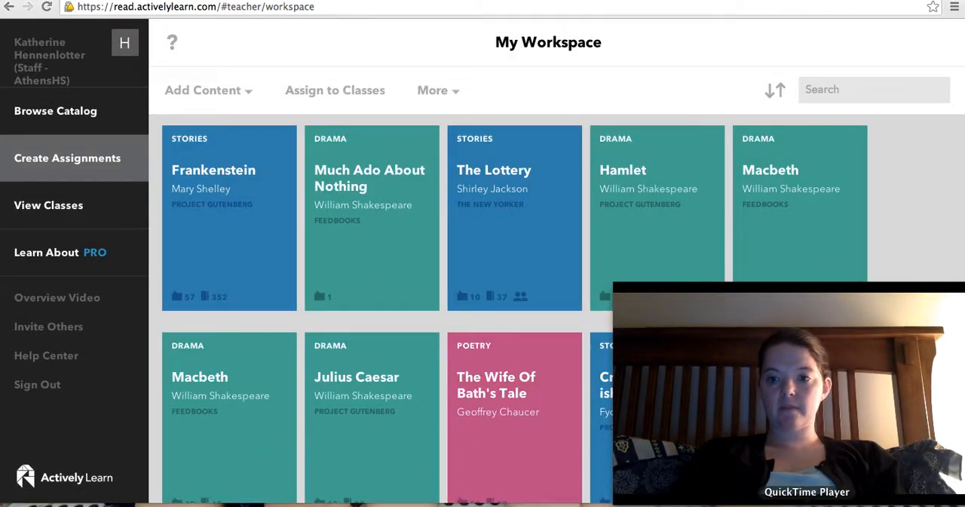
{"action": "right_click", "coordinate": [790, 363]}
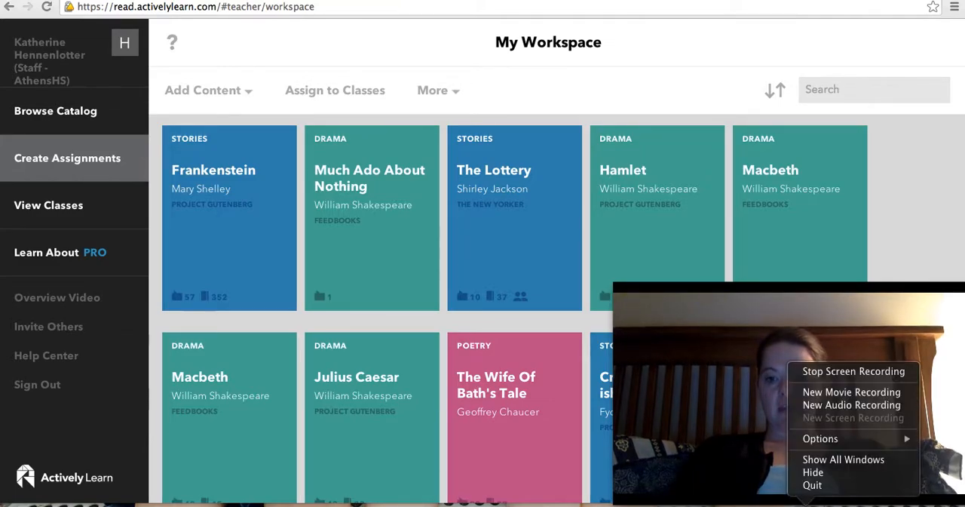